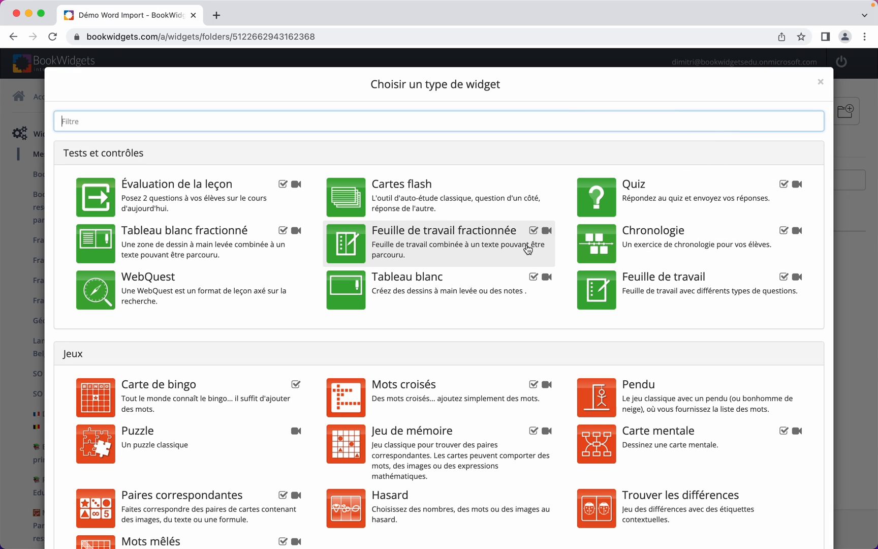
Create a new "Feuille de travail" widget and name it "Union européenne"
{"action": "left_click", "coordinate": [645, 300]}
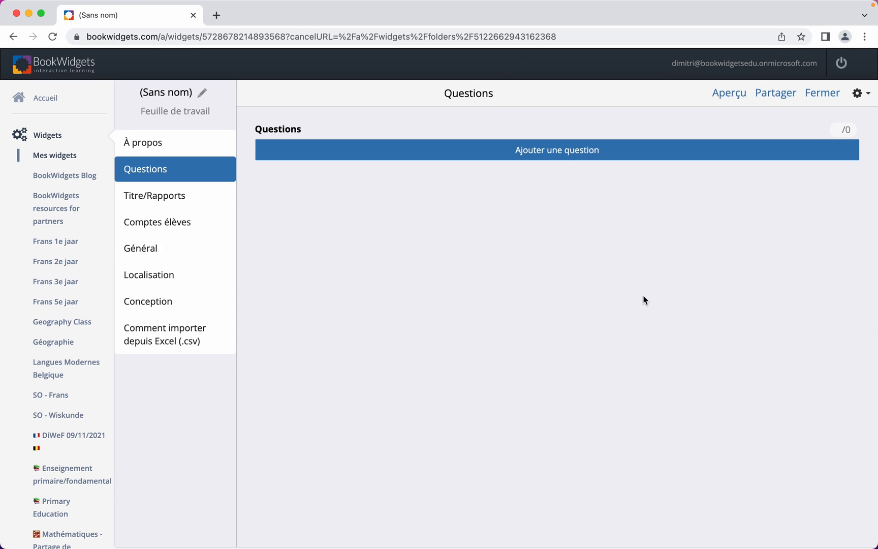
{"action": "left_click", "coordinate": [187, 93]}
{"action": "type", "text": "Union européenne"}
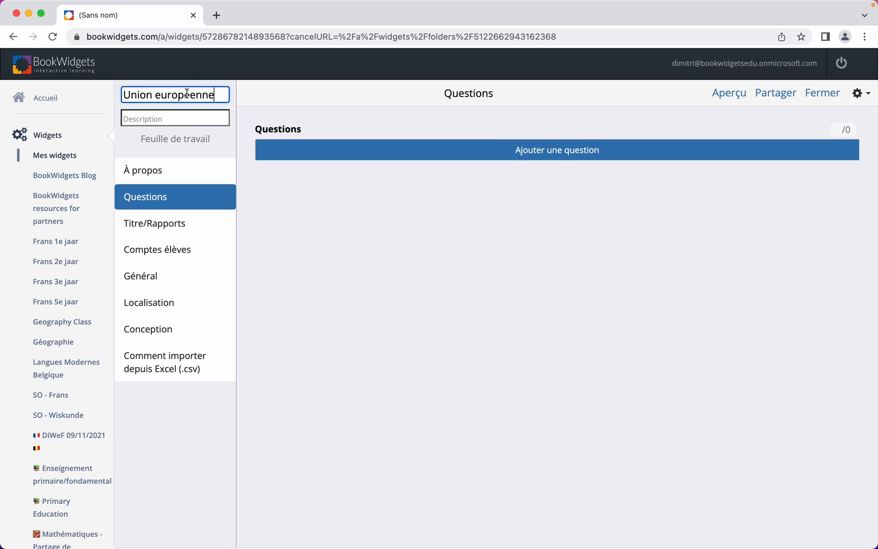
{"action": "left_click", "coordinate": [357, 217]}
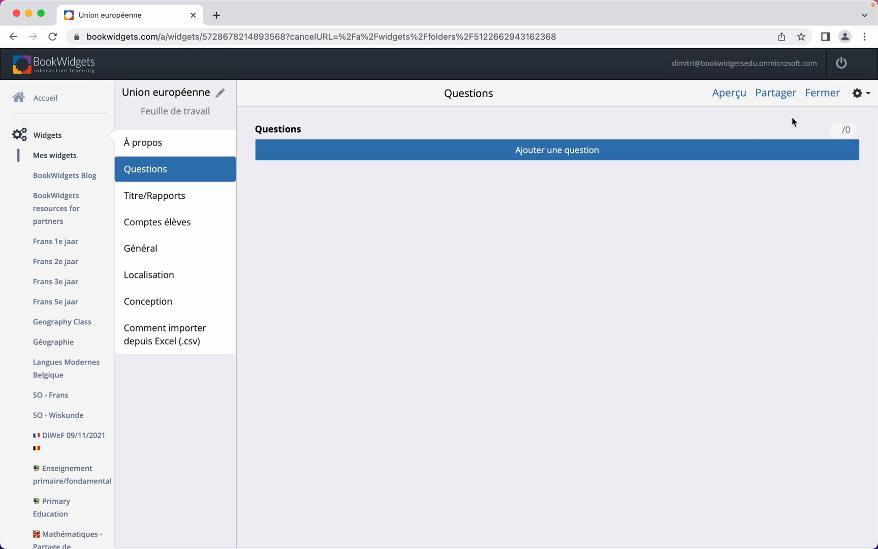
Start a document import into the worksheet using the Interro Union européenne.docx file from the Documents folder
{"action": "left_click", "coordinate": [862, 101]}
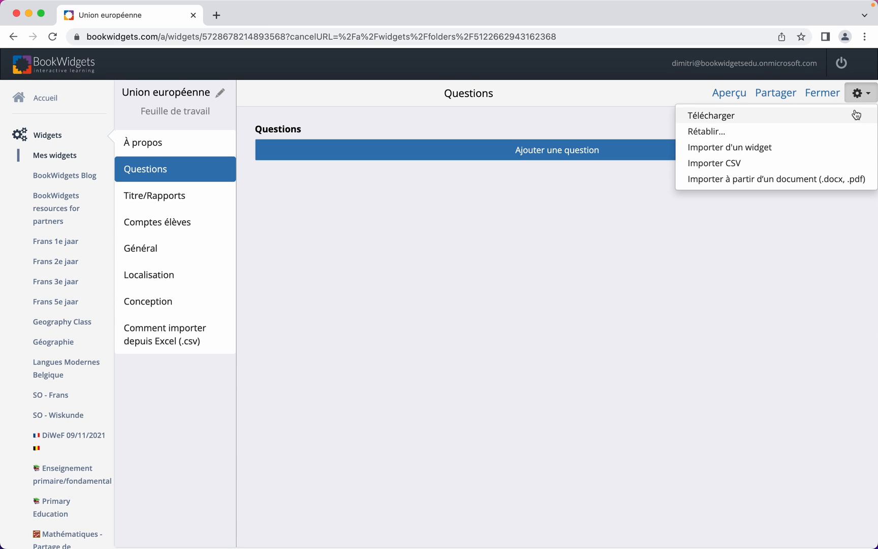
{"action": "left_click", "coordinate": [823, 187]}
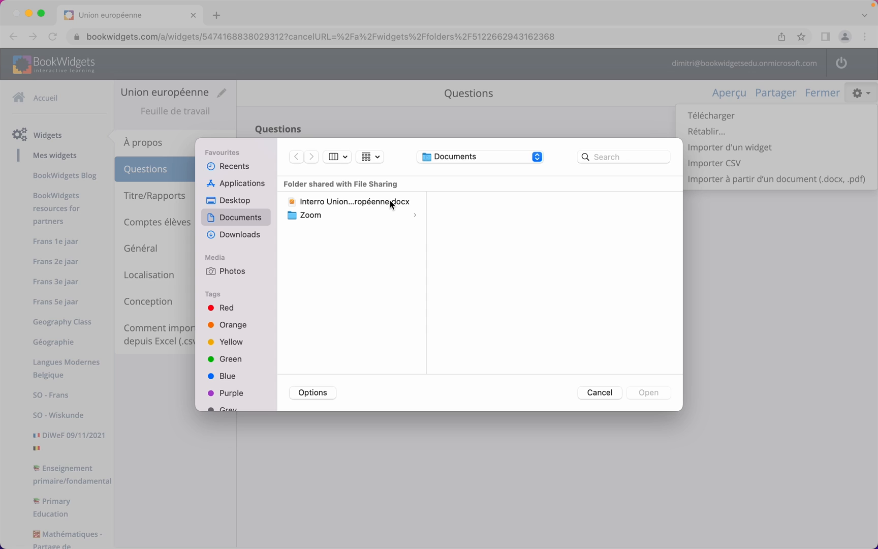
{"action": "double_click", "coordinate": [390, 201]}
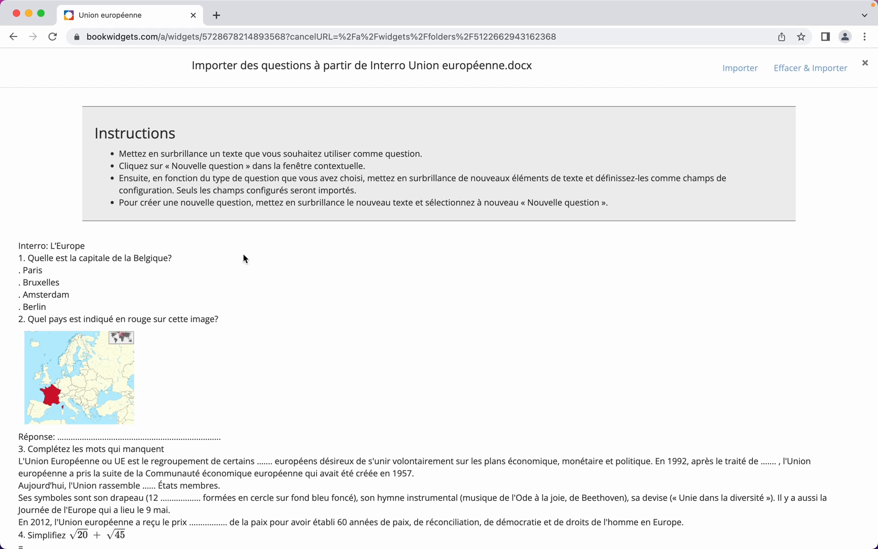
Mark "Quelle est la capitale de la Belgique?" as a new question of type "Question à choix multiple"
{"action": "triple_click", "coordinate": [30, 257]}
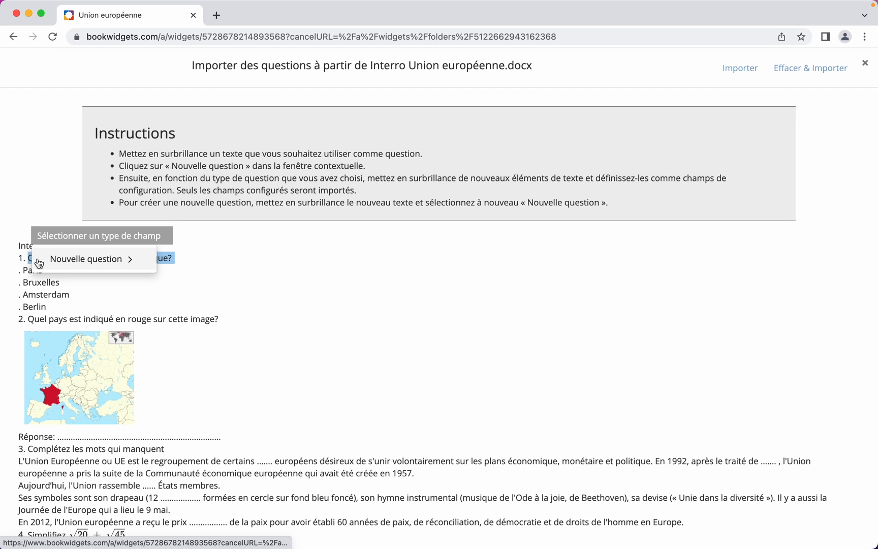
{"action": "left_click", "coordinate": [123, 265]}
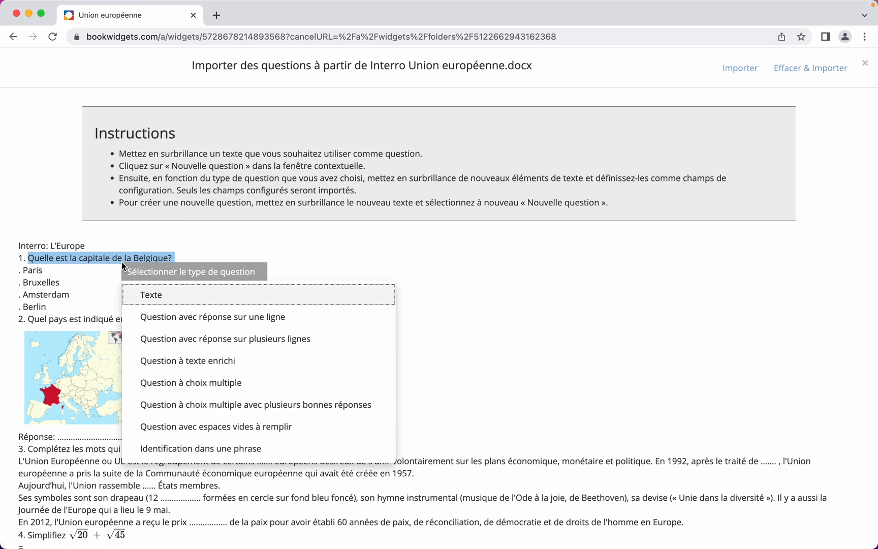
{"action": "left_click", "coordinate": [235, 384]}
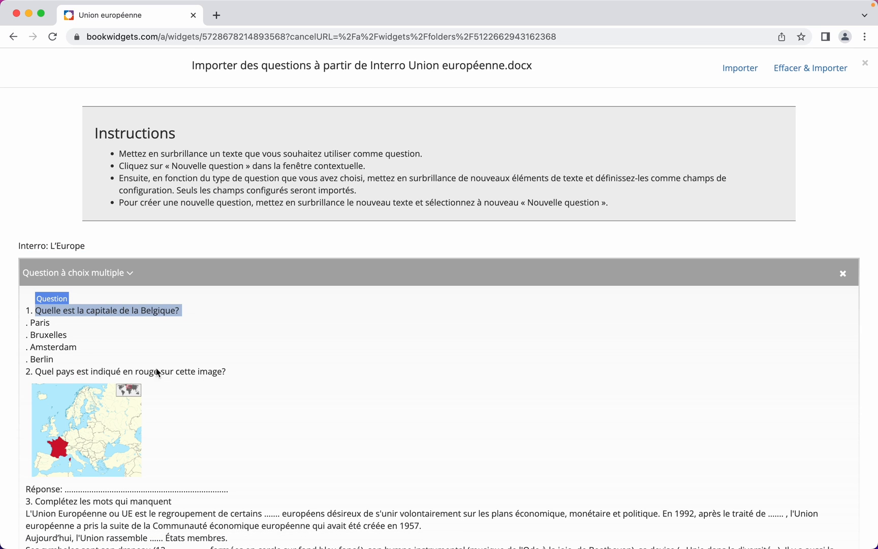
Mark Paris, Bruxelles, Amsterdam and Berlin each as "Option à choix multiples" of the first question
{"action": "double_click", "coordinate": [41, 321]}
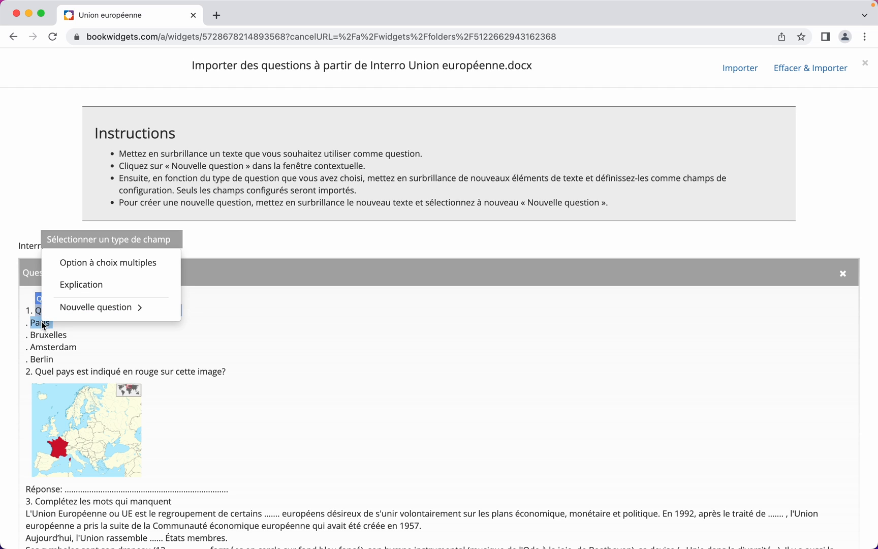
{"action": "left_click", "coordinate": [109, 263]}
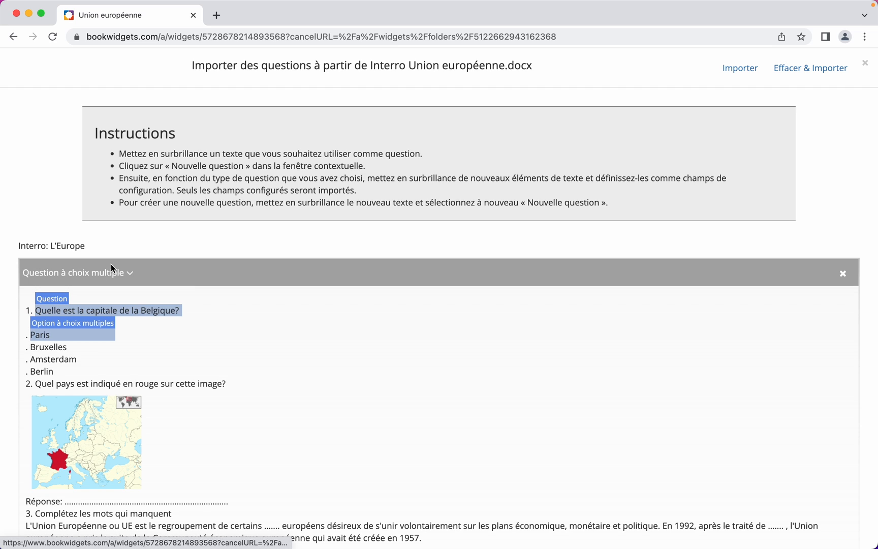
{"action": "double_click", "coordinate": [51, 347]}
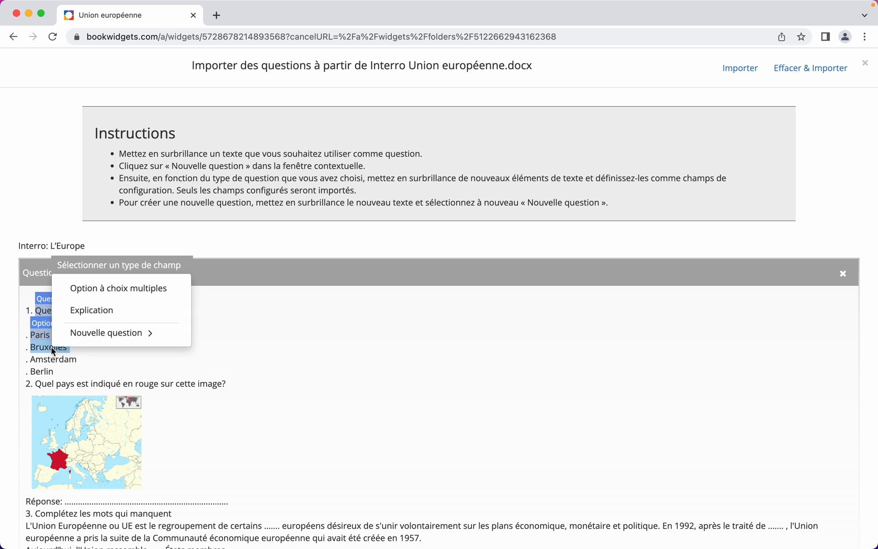
{"action": "left_click", "coordinate": [88, 294]}
{"action": "double_click", "coordinate": [57, 371]}
{"action": "left_click", "coordinate": [95, 320]}
{"action": "double_click", "coordinate": [43, 395]}
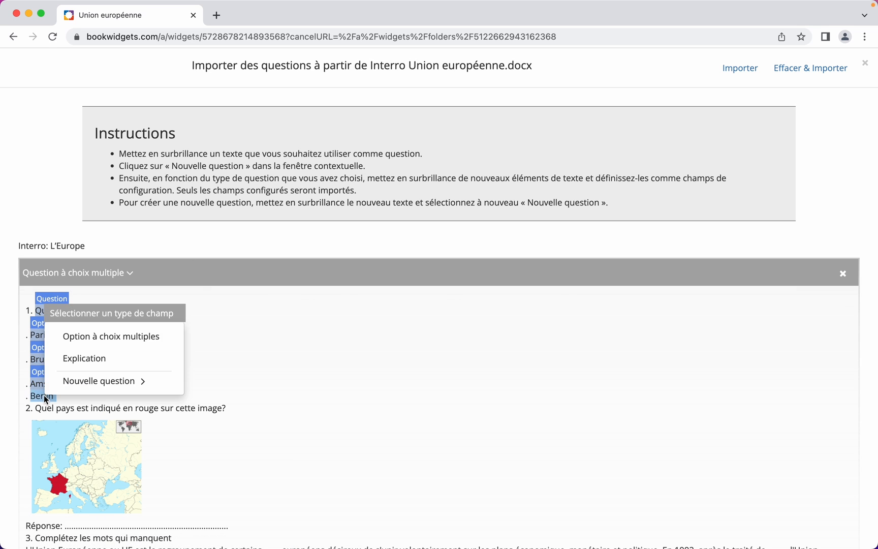
{"action": "left_click", "coordinate": [82, 340]}
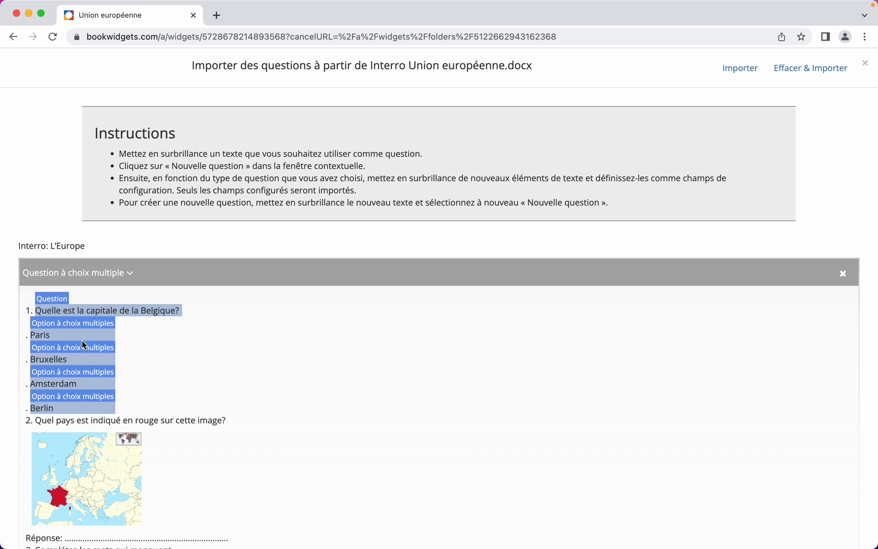
Mark "Quel pays est indiqué en rouge sur cette image?" as a "Question avec réponse sur une ligne" with the map as "Image de la question"
{"action": "triple_click", "coordinate": [37, 422]}
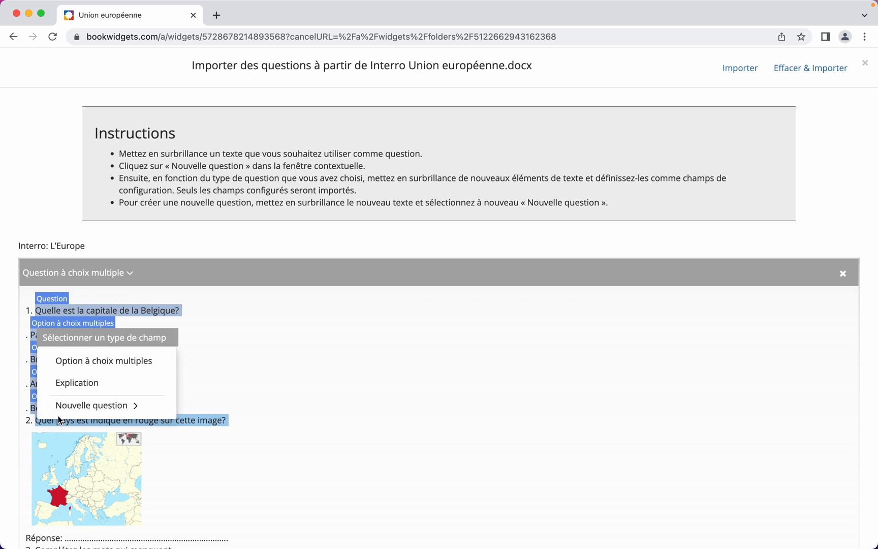
{"action": "left_click", "coordinate": [87, 407]}
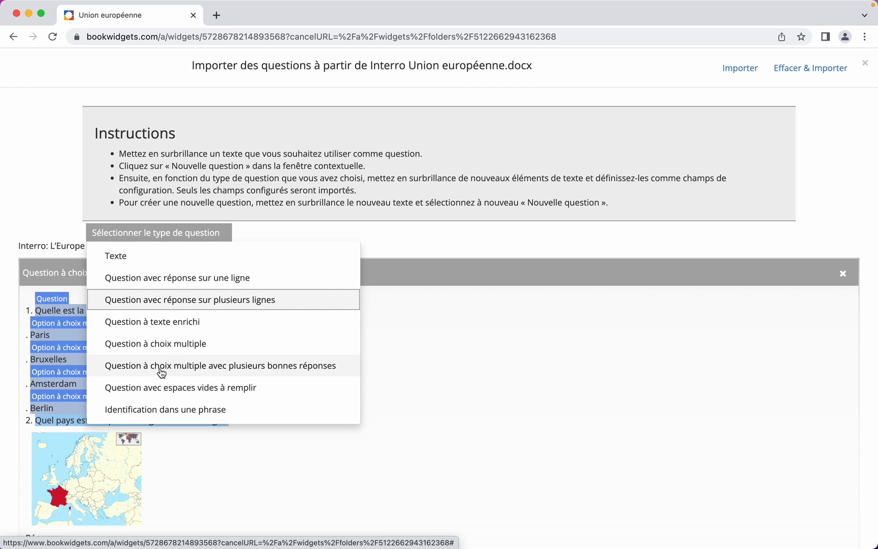
{"action": "left_click", "coordinate": [201, 279]}
{"action": "scroll", "coordinate": [231, 376], "scroll_direction": "down", "scroll_amount": 5}
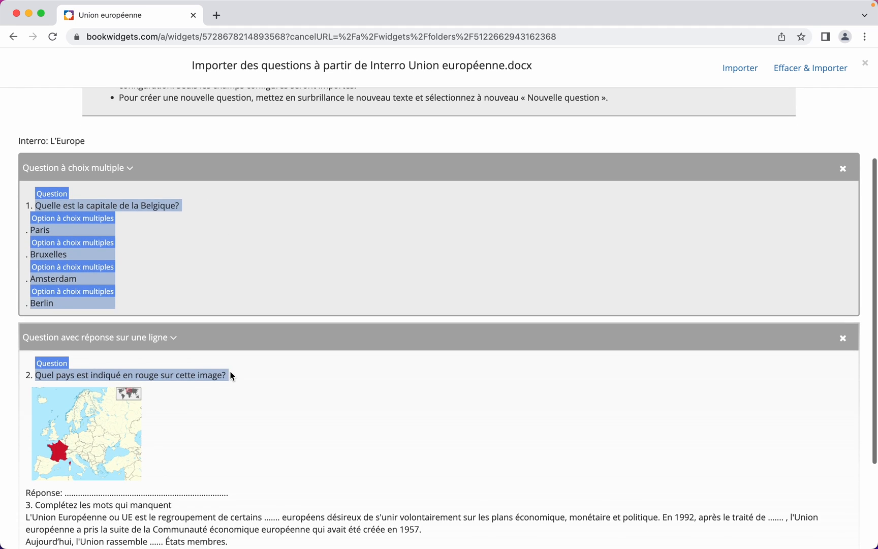
{"action": "scroll", "coordinate": [231, 376], "scroll_direction": "down", "scroll_amount": 1}
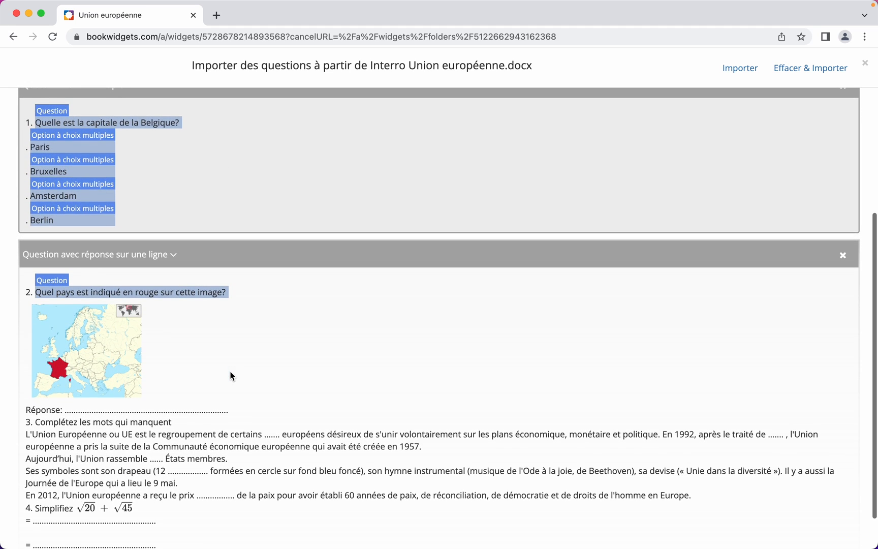
{"action": "left_click", "coordinate": [110, 343]}
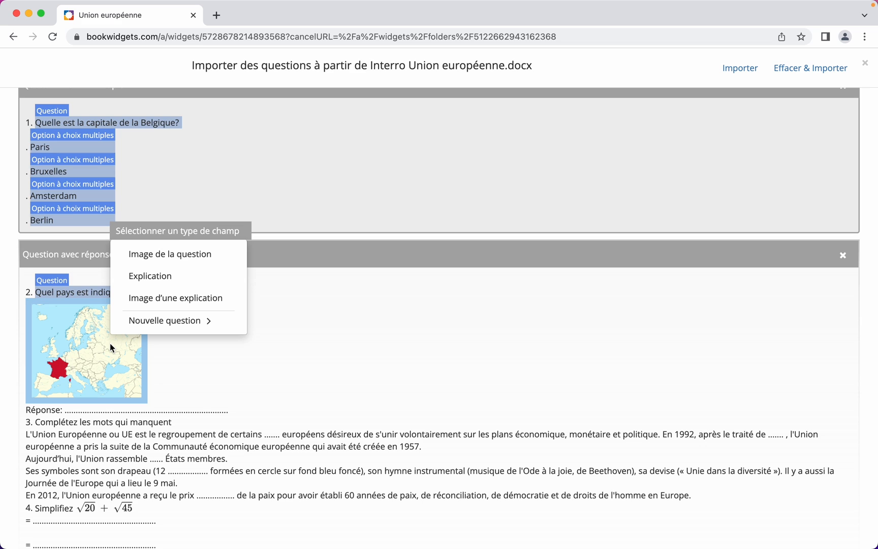
{"action": "left_click", "coordinate": [172, 257]}
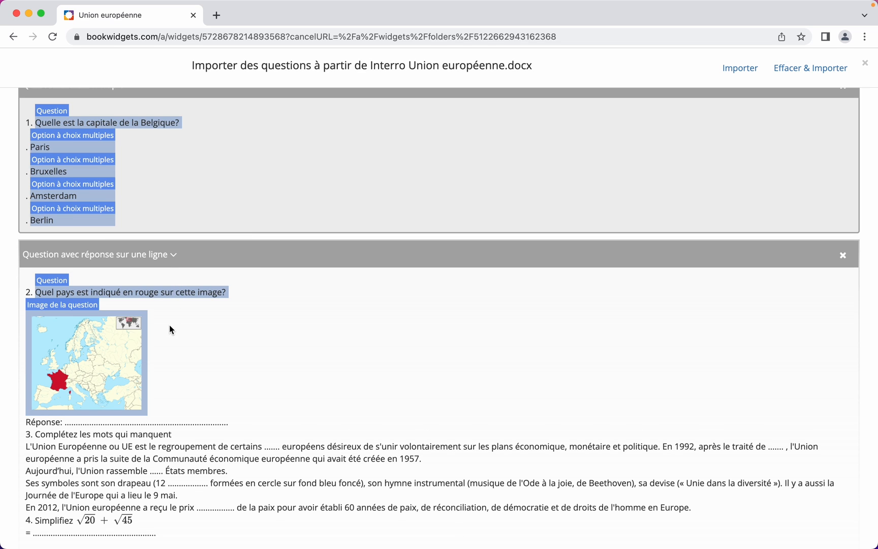
Mark "Complétez les mots qui manquent" as a "Question avec espaces vides à remplir" and assign the gapped paragraphs below it as "Texte"
{"action": "scroll", "coordinate": [169, 324], "scroll_direction": "down", "scroll_amount": 5}
{"action": "triple_click", "coordinate": [44, 370]}
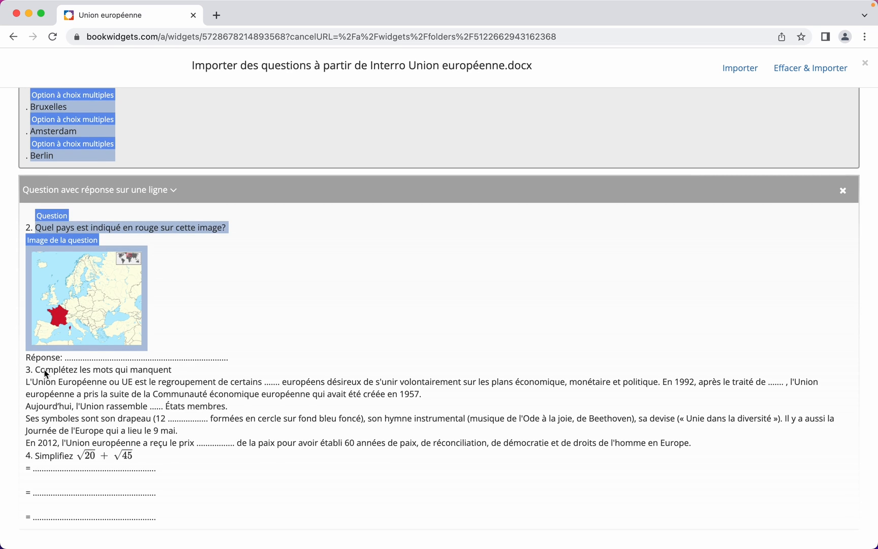
{"action": "left_click", "coordinate": [80, 361]}
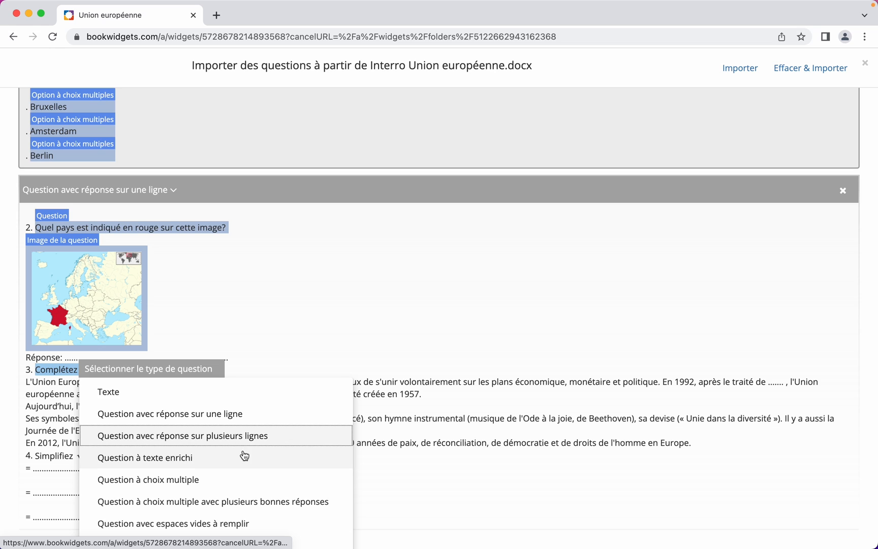
{"action": "scroll", "coordinate": [243, 455], "scroll_direction": "down", "scroll_amount": 2}
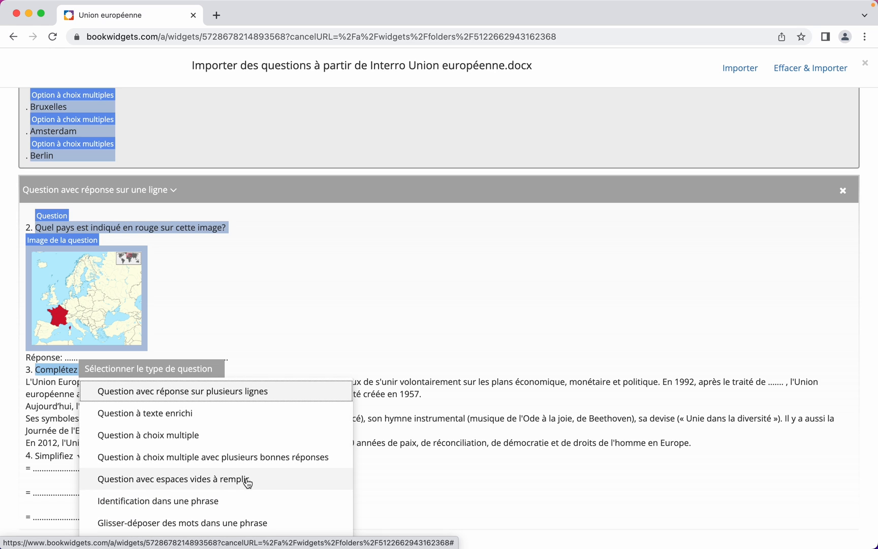
{"action": "left_click", "coordinate": [245, 480]}
{"action": "scroll", "coordinate": [242, 450], "scroll_direction": "down", "scroll_amount": 1}
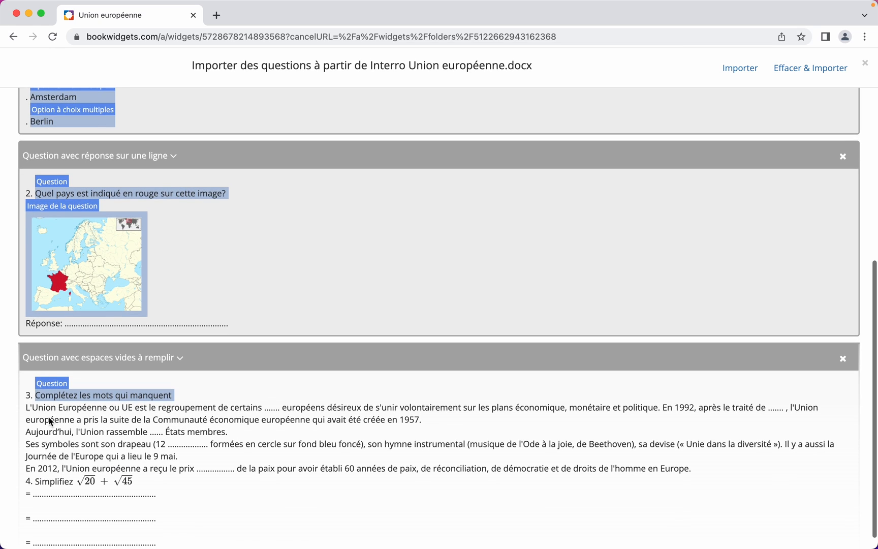
{"action": "left_click_drag", "start_coordinate": [28, 412], "coordinate": [688, 469]}
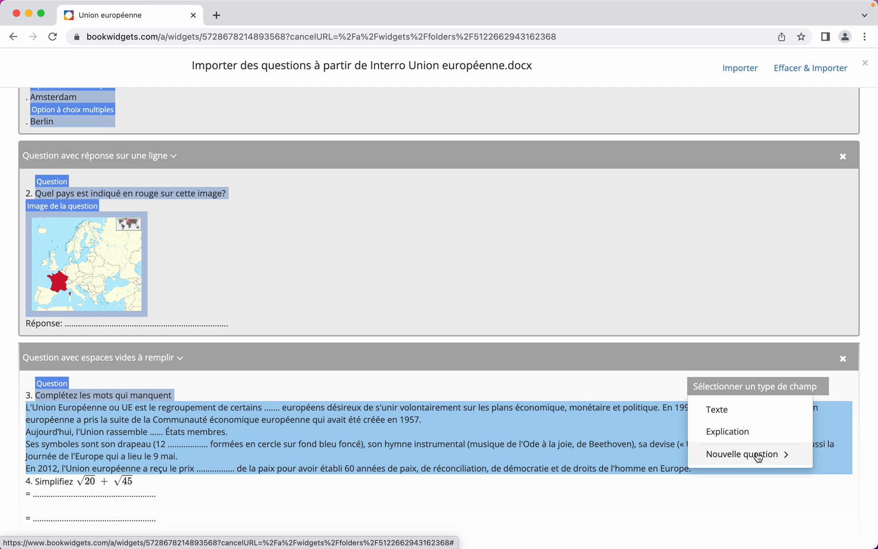
{"action": "left_click", "coordinate": [743, 413]}
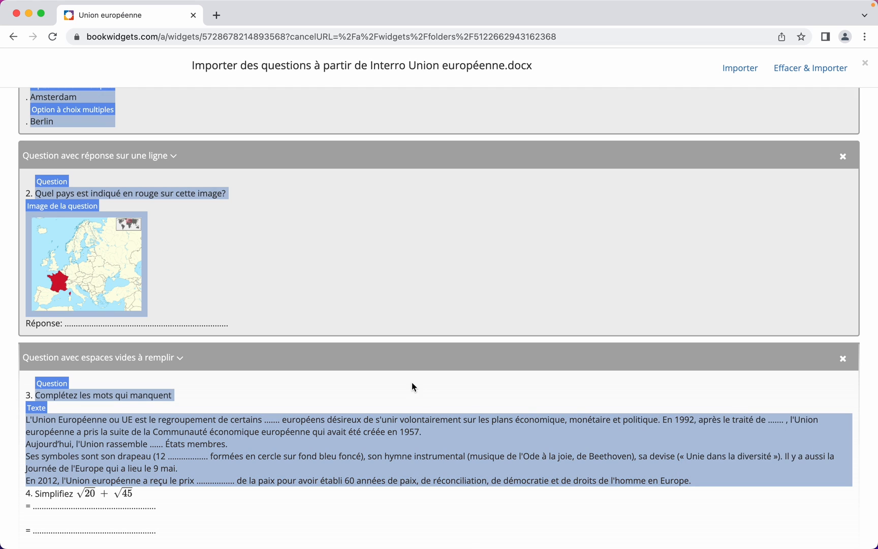
Mark "Simplifiez √20 + √45" as a new "Équations" question and assign its three dotted answer lines as "Texte"
{"action": "scroll", "coordinate": [306, 377], "scroll_direction": "down", "scroll_amount": 2}
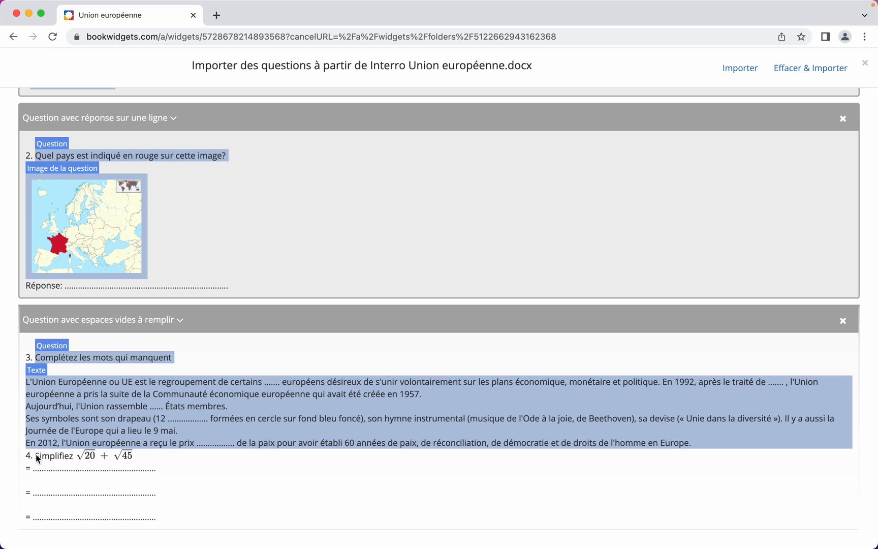
{"action": "left_click_drag", "start_coordinate": [36, 456], "coordinate": [119, 456]}
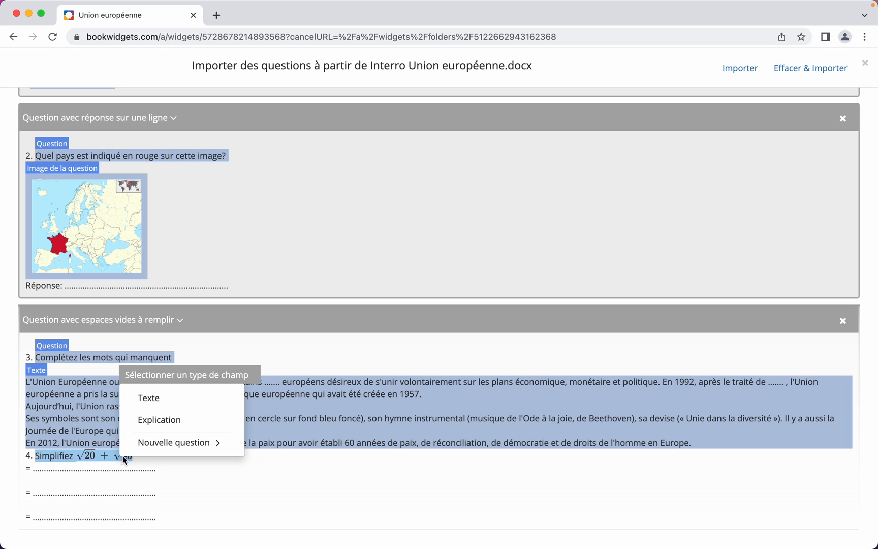
{"action": "left_click", "coordinate": [163, 450]}
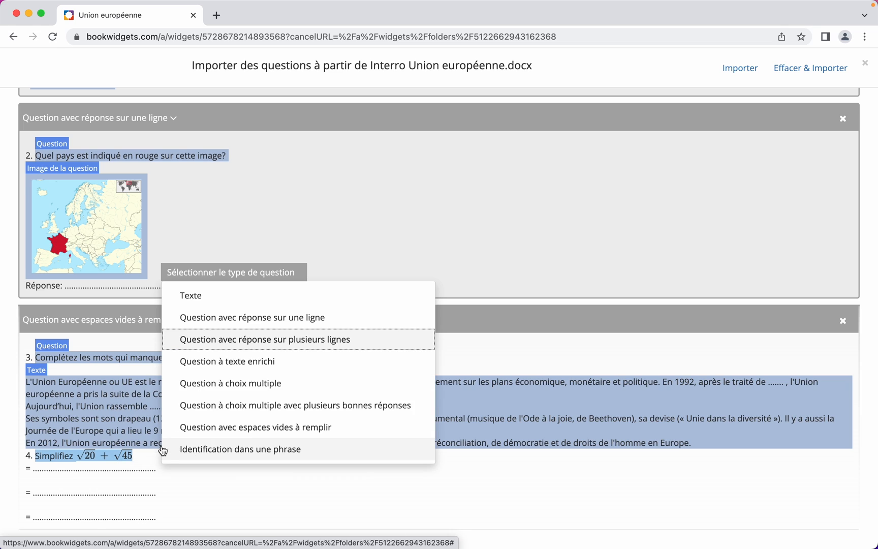
{"action": "scroll", "coordinate": [281, 386], "scroll_direction": "down", "scroll_amount": 5}
{"action": "scroll", "coordinate": [281, 387], "scroll_direction": "down", "scroll_amount": 3}
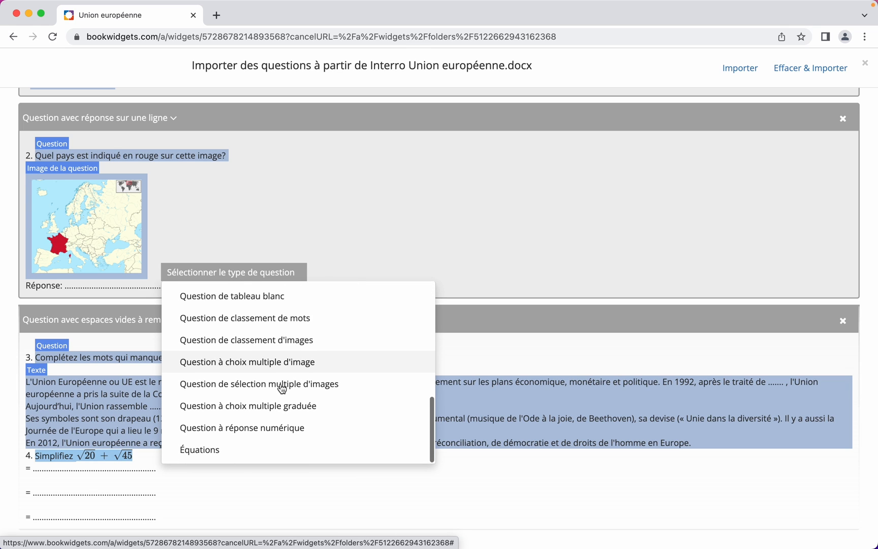
{"action": "left_click", "coordinate": [240, 451]}
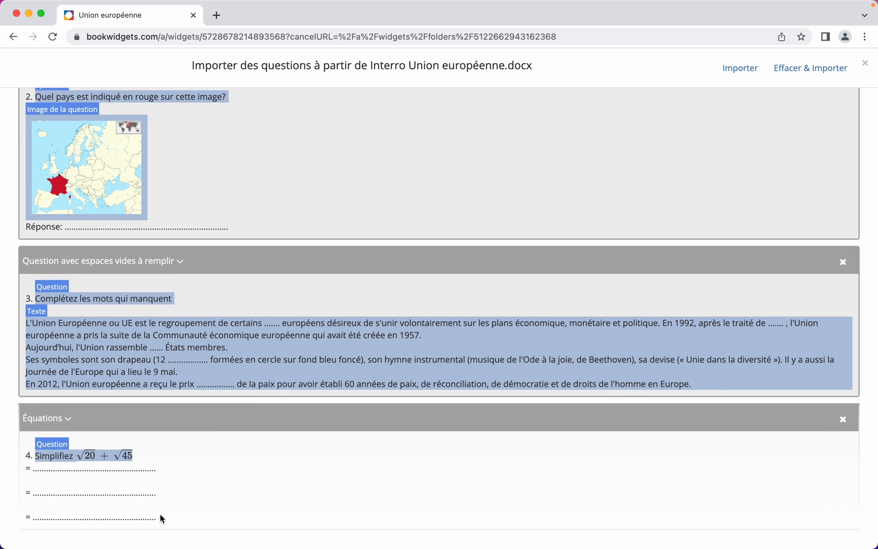
{"action": "left_click_drag", "start_coordinate": [159, 519], "coordinate": [44, 475]}
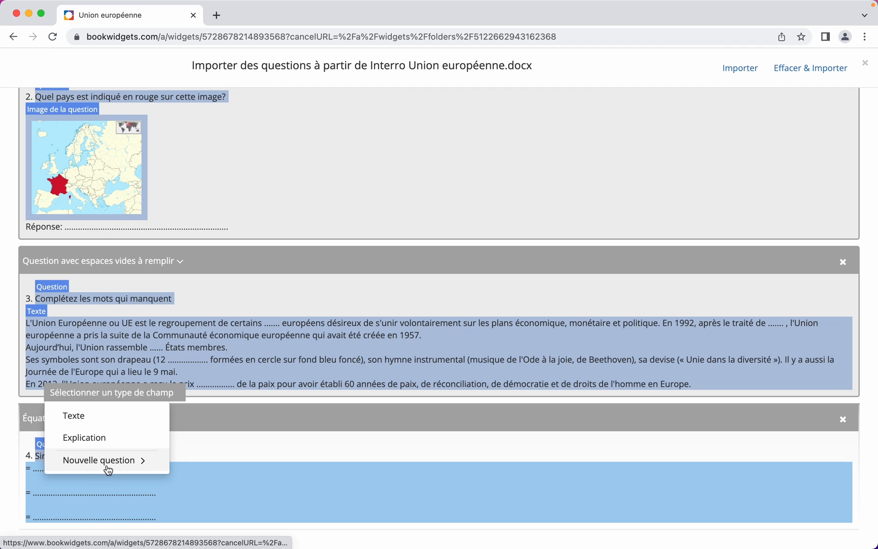
{"action": "left_click", "coordinate": [115, 423]}
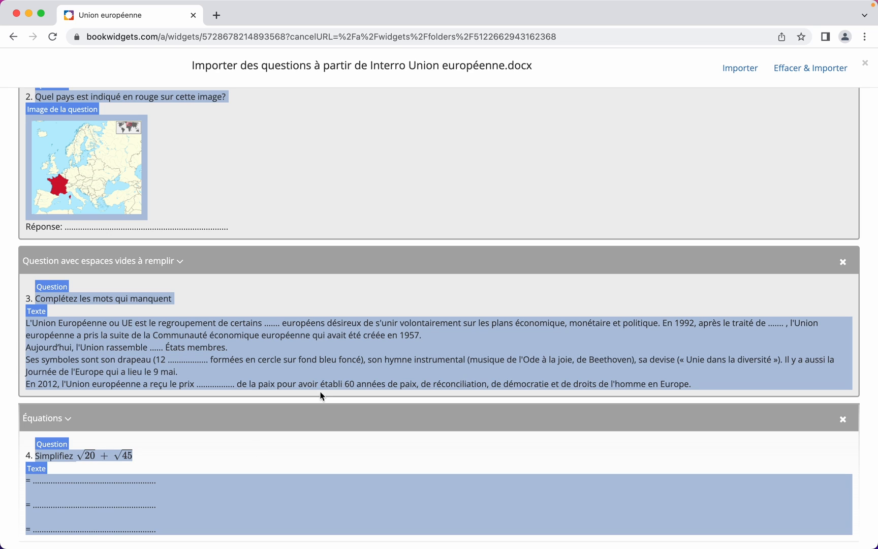
Import the configured questions into the worksheet and open "Quelle est la capitale de la Belgique?" for editing
{"action": "left_click", "coordinate": [725, 69]}
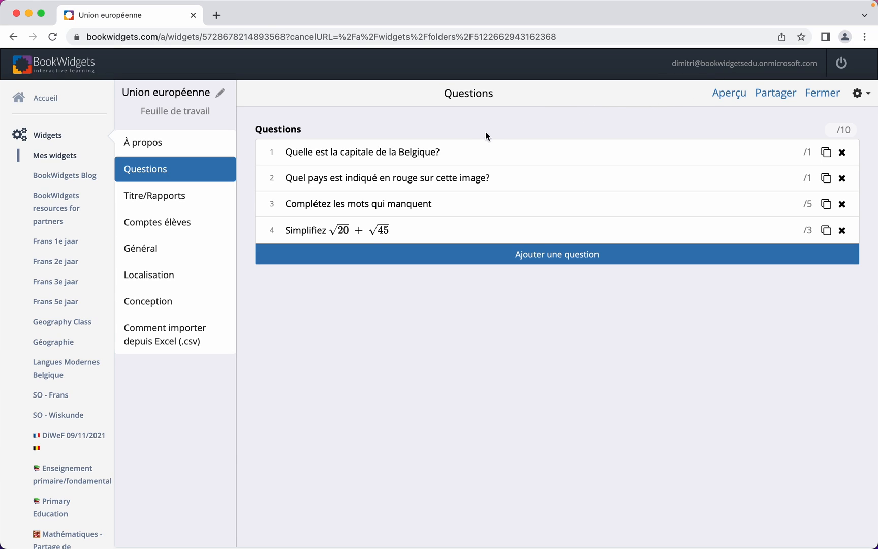
{"action": "left_click", "coordinate": [455, 159]}
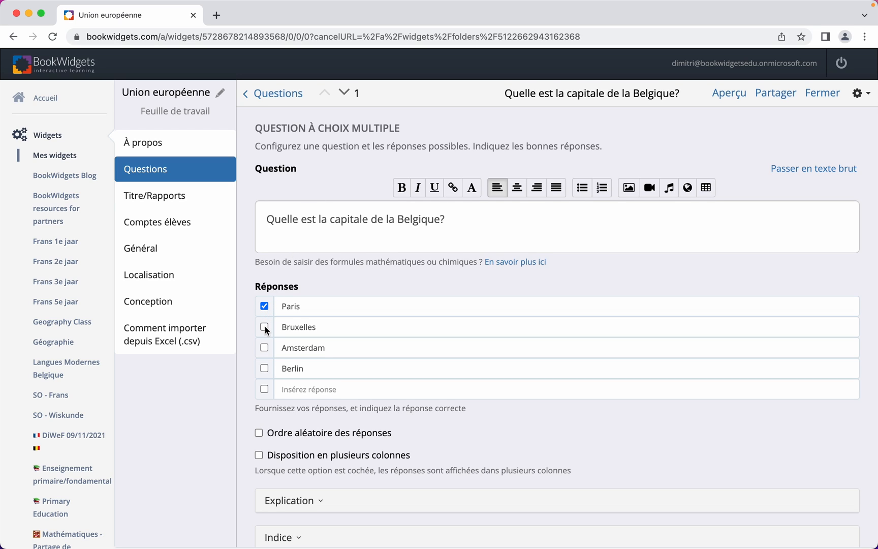
Review imported questions 2 to 4 in the editor, including the map image of the country question and the blanks of the gapped text
{"action": "left_click", "coordinate": [344, 100]}
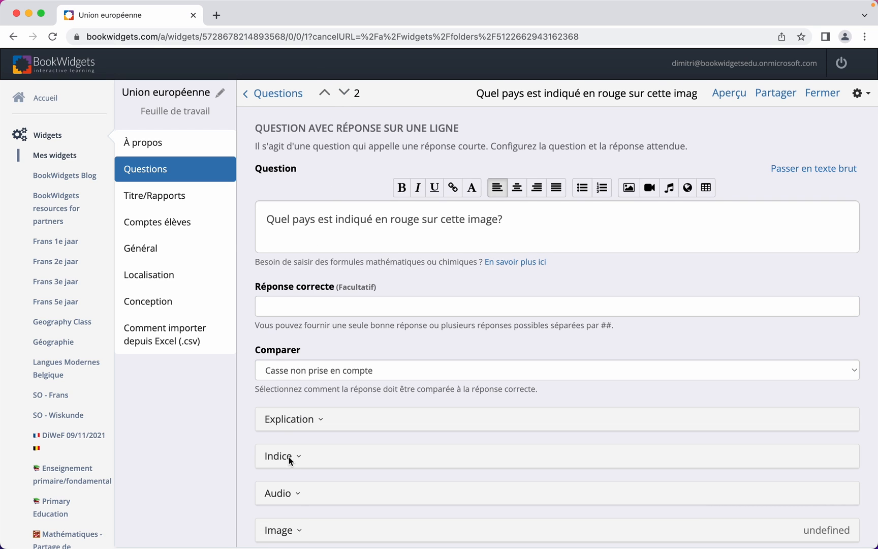
{"action": "left_click", "coordinate": [299, 529]}
{"action": "scroll", "coordinate": [369, 460], "scroll_direction": "down", "scroll_amount": 2}
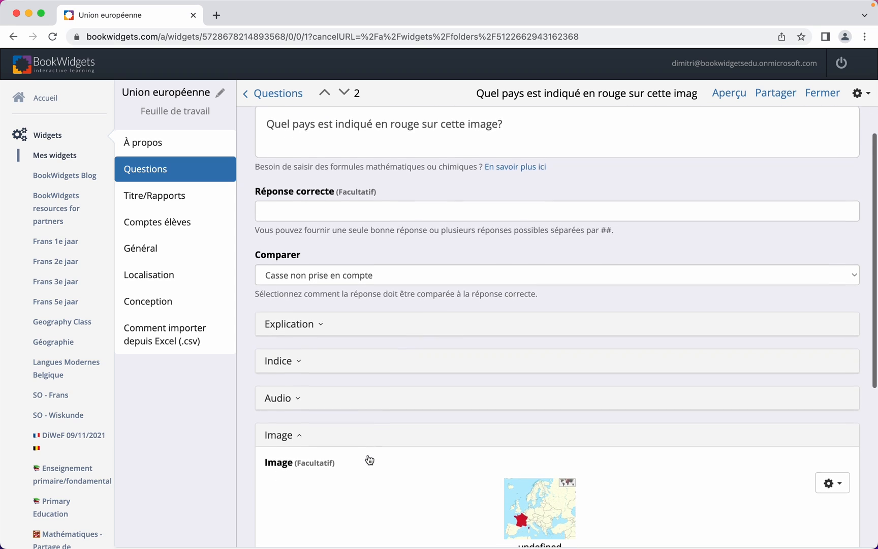
{"action": "scroll", "coordinate": [369, 460], "scroll_direction": "up", "scroll_amount": 3}
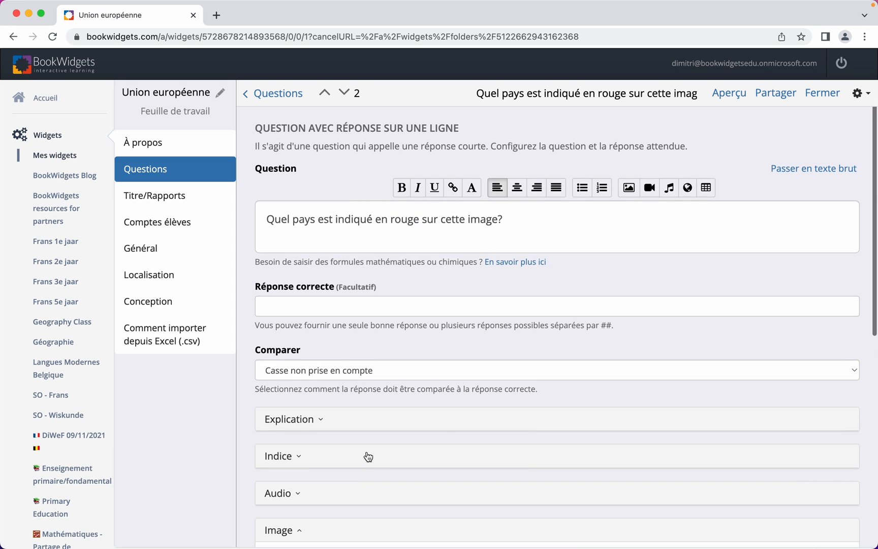
{"action": "left_click", "coordinate": [344, 92]}
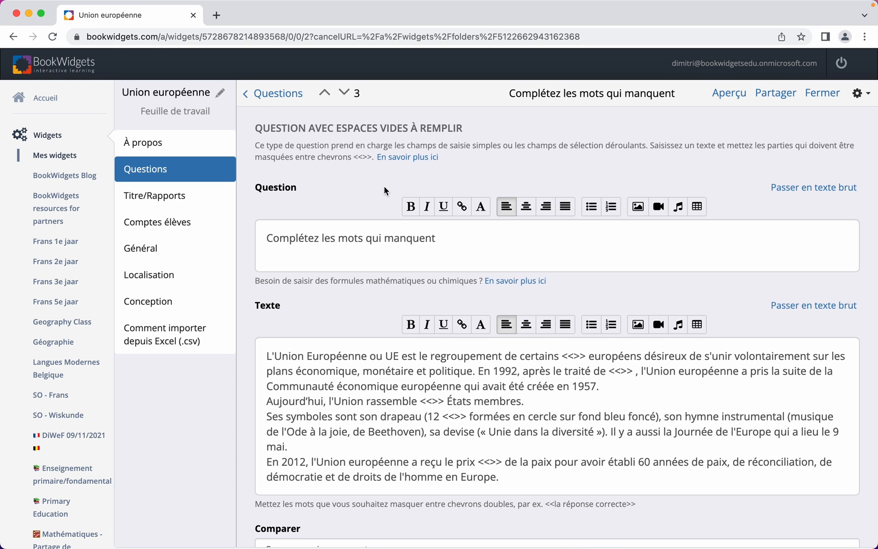
{"action": "scroll", "coordinate": [383, 187], "scroll_direction": "down", "scroll_amount": 3}
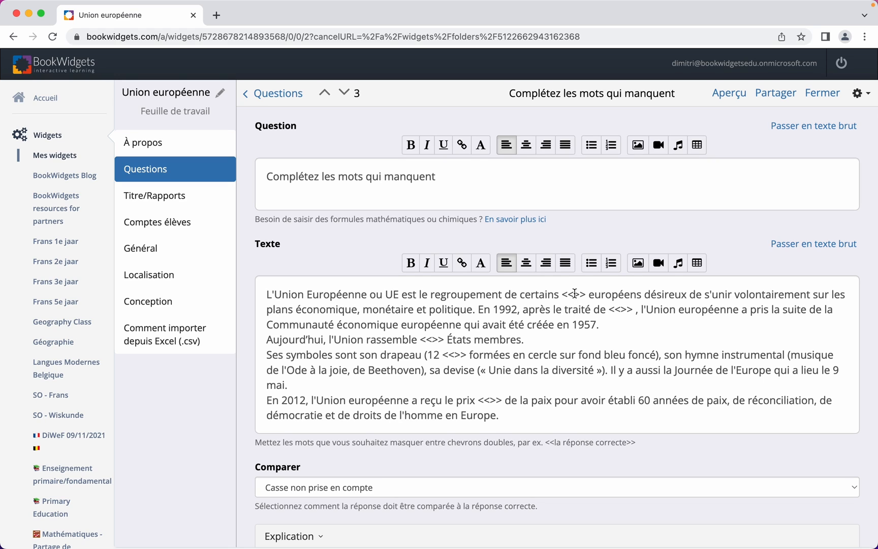
{"action": "left_click", "coordinate": [345, 94]}
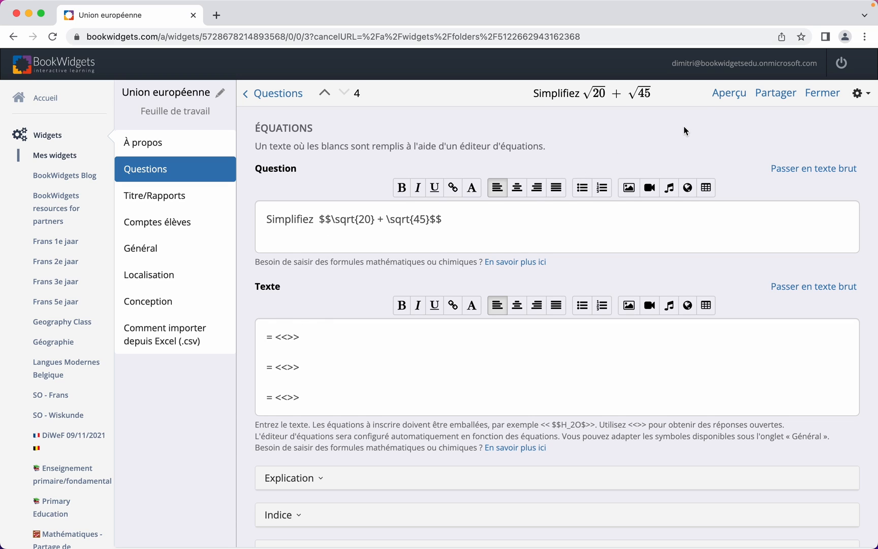
Preview the worksheet in the student view and look through all the questions down to the equation question
{"action": "left_click", "coordinate": [725, 97]}
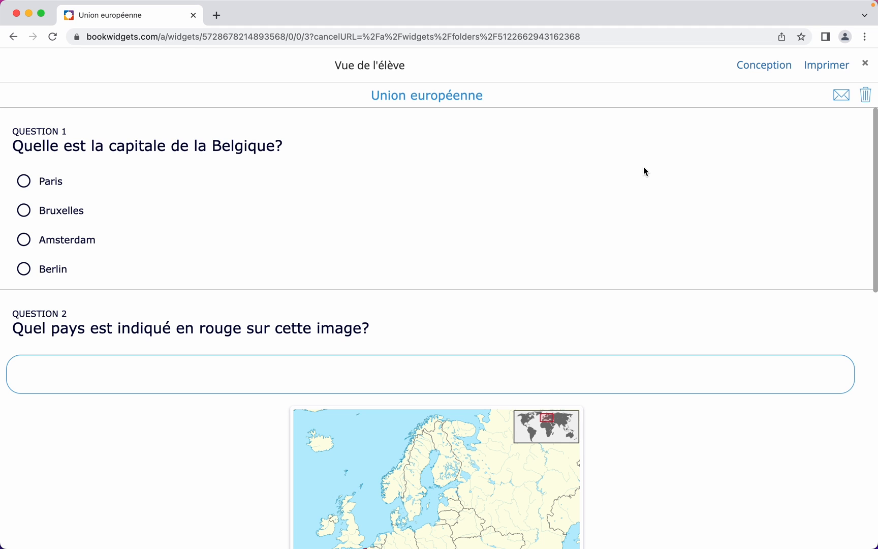
{"action": "scroll", "coordinate": [646, 176], "scroll_direction": "down", "scroll_amount": 5}
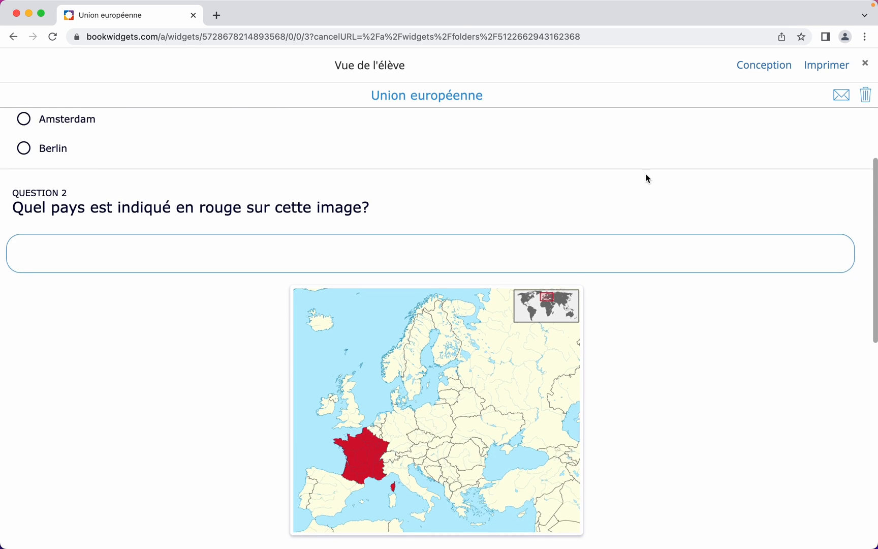
{"action": "scroll", "coordinate": [645, 175], "scroll_direction": "down", "scroll_amount": 6}
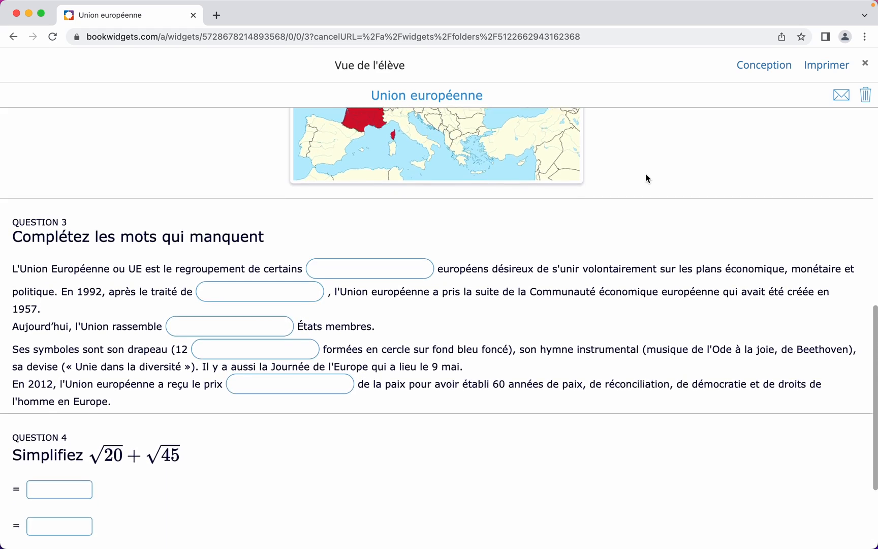